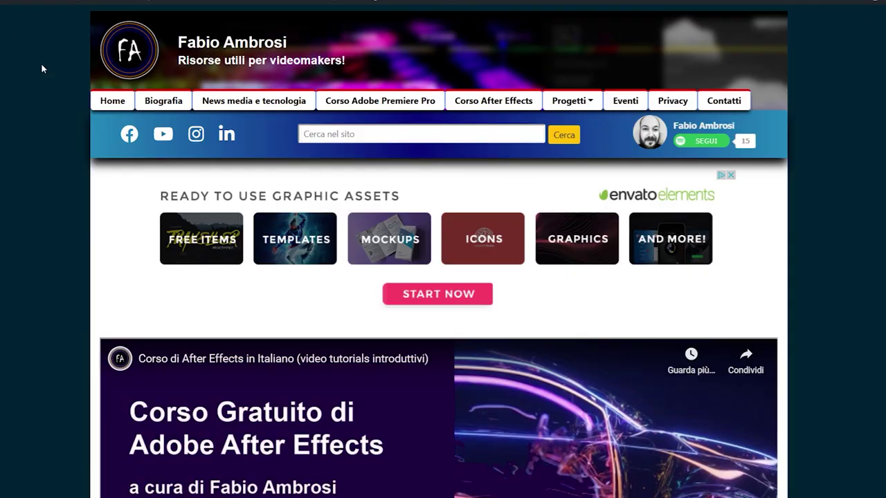
Scroll the free After Effects course page down to the 26-lesson 'modulo Base' index.
scroll(41, 65, down, 4)
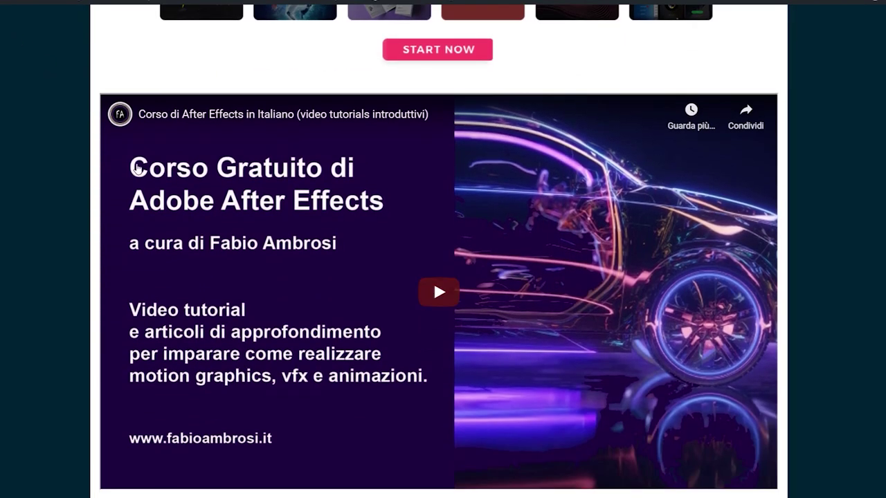
scroll(287, 168, down, 4)
scroll(304, 183, down, 4)
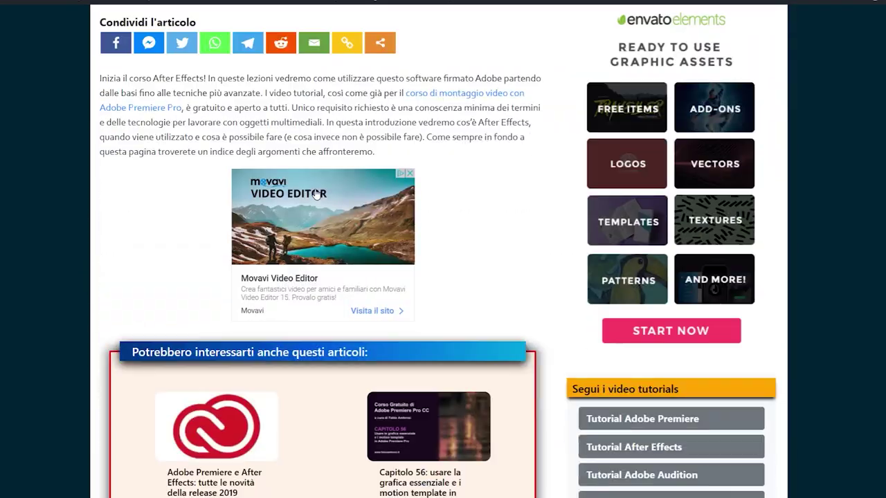
scroll(315, 194, down, 4)
scroll(316, 194, down, 5)
scroll(315, 193, down, 5)
scroll(315, 192, down, 5)
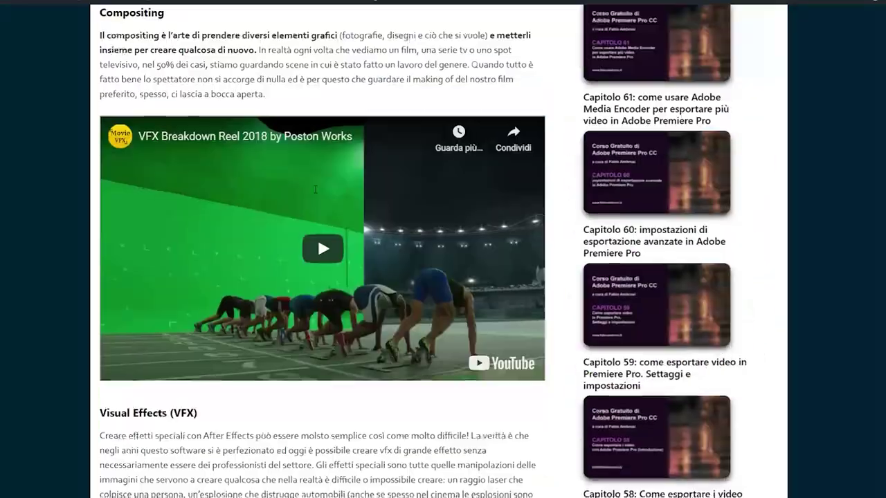
scroll(315, 189, down, 5)
scroll(315, 189, down, 6)
scroll(314, 188, down, 2)
scroll(297, 170, up, 1)
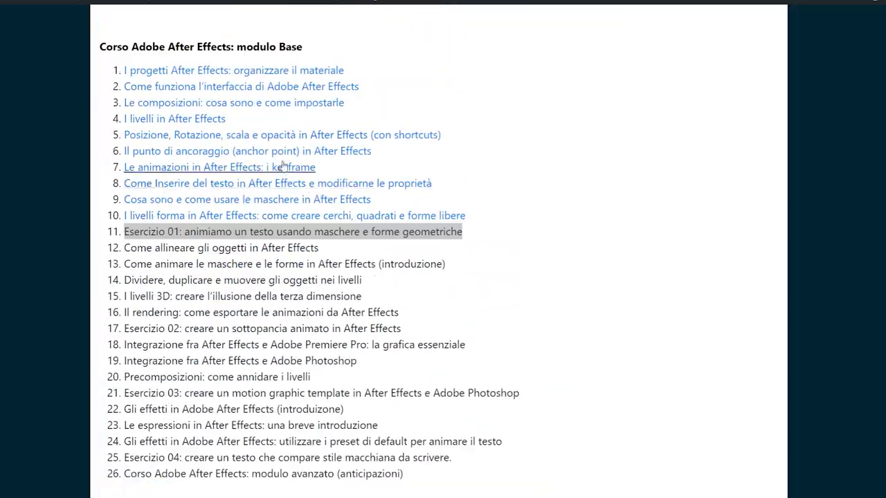
Highlight the first lessons of the course list, then part of the creator's Facebook page name.
mouse_move(130, 71)
mouse_down()
mouse_move(272, 261)
mouse_move(516, 462)
mouse_up()
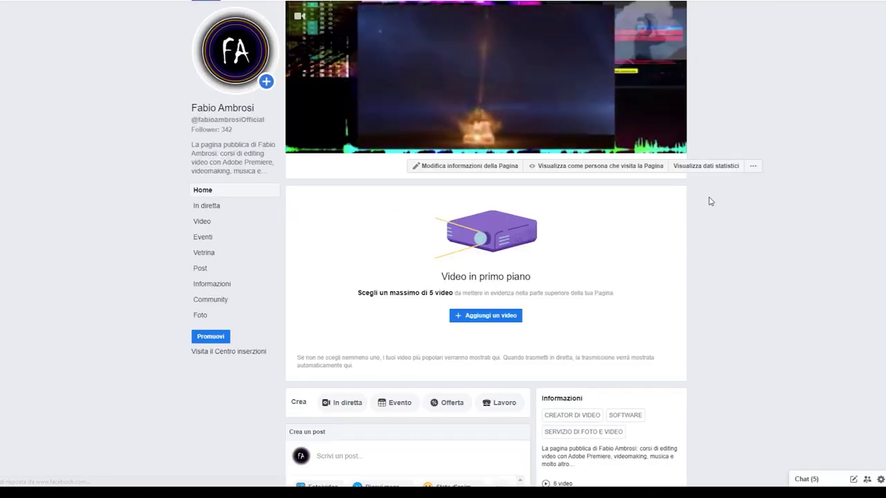
drag(254, 108, 192, 109)
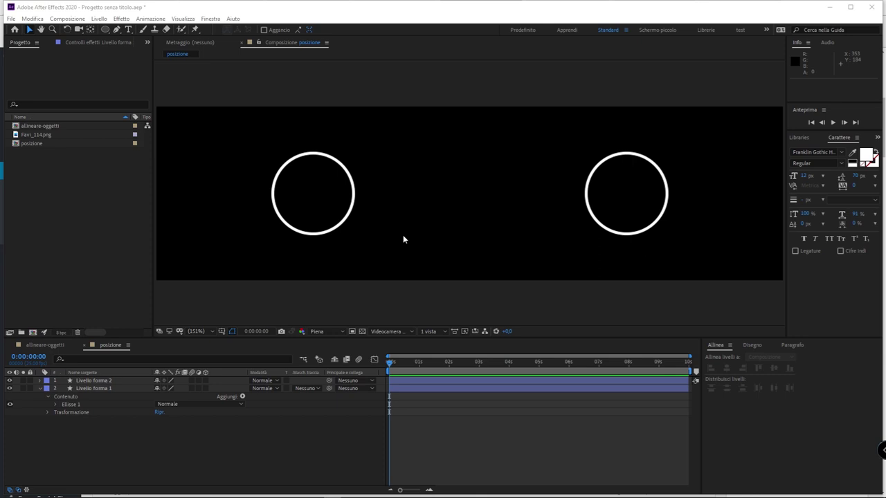
Select both circle layers in the timeline, then deselect them.
drag(243, 439, 221, 374)
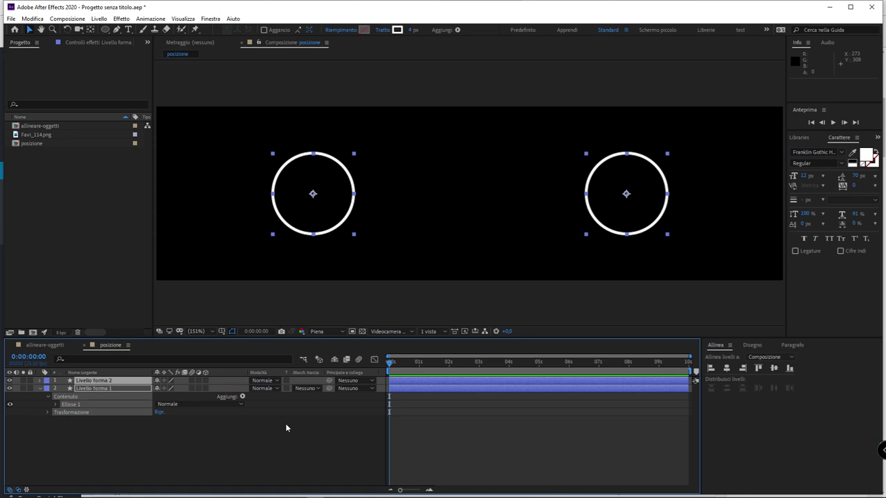
click(289, 426)
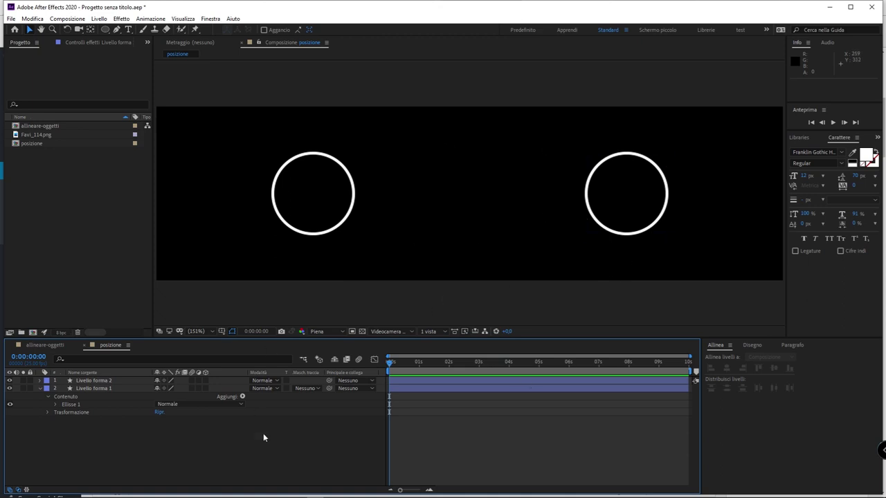
Delete Livello forma 1 and drag the right circle to position 400,0, 109,8.
click(100, 388)
key(Delete)
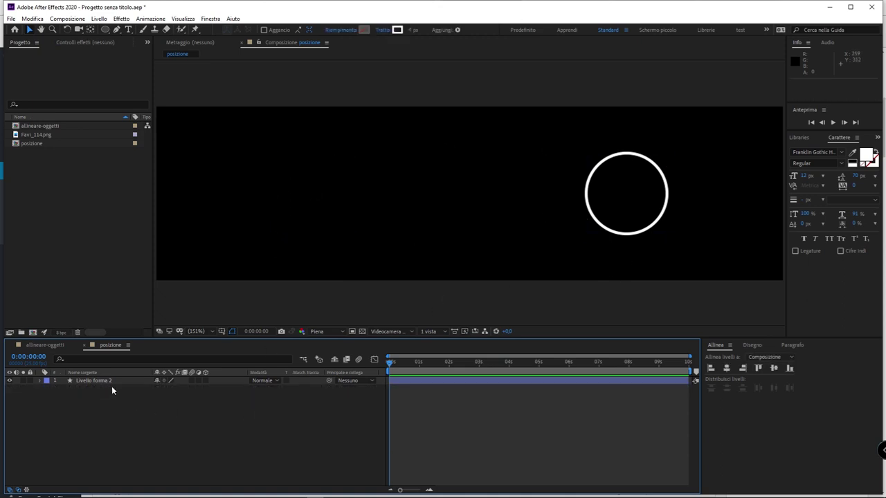
mouse_move(632, 209)
mouse_down()
mouse_move(500, 204)
mouse_move(513, 219)
mouse_move(548, 201)
mouse_move(331, 203)
mouse_up()
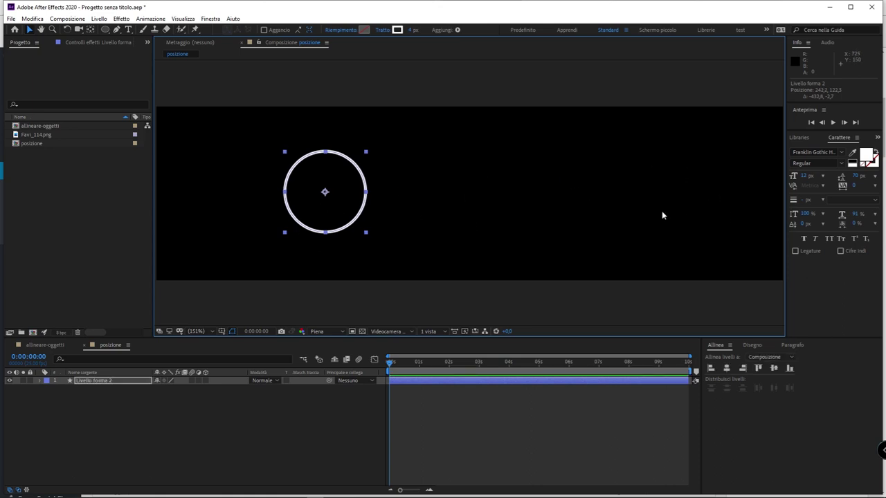
drag(341, 214, 345, 210)
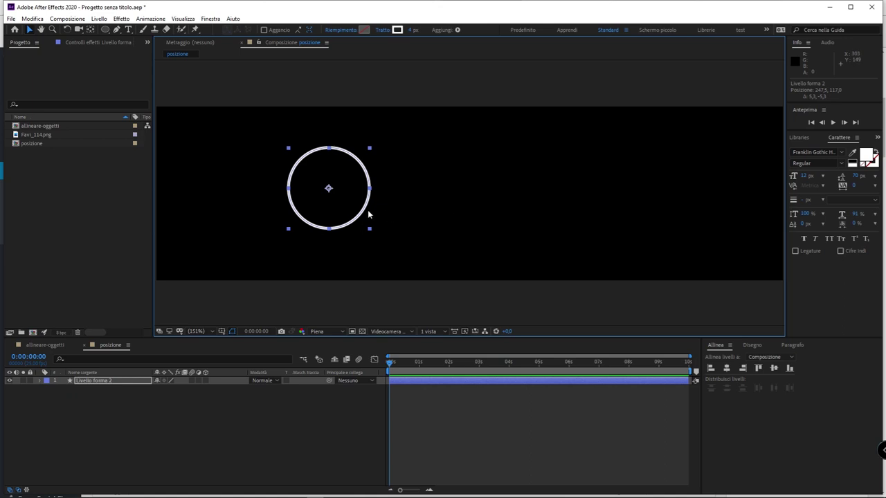
mouse_move(350, 213)
mouse_down()
mouse_move(469, 239)
mouse_move(323, 208)
mouse_move(456, 208)
mouse_up()
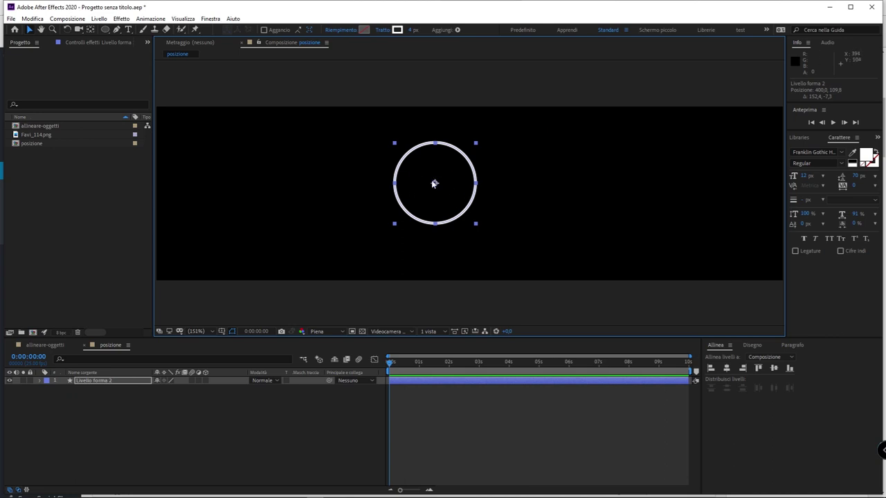
Zoom in to check the circle's edge, zoom back out, and drag the circle left to 243,0, 116,8.
key(period)
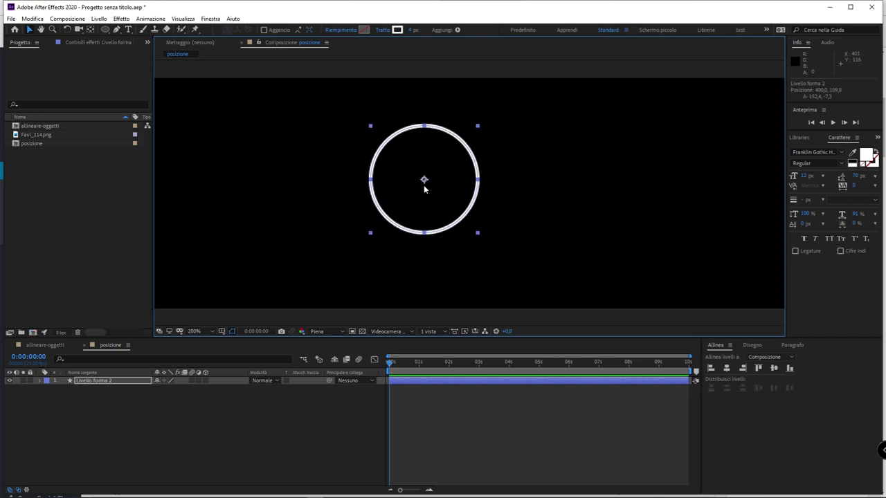
key(period)
key(period)
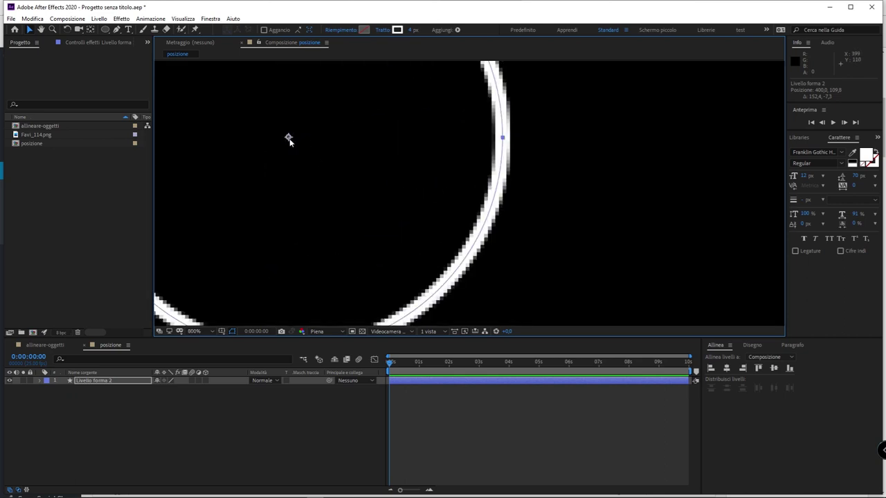
key(comma)
key(comma)
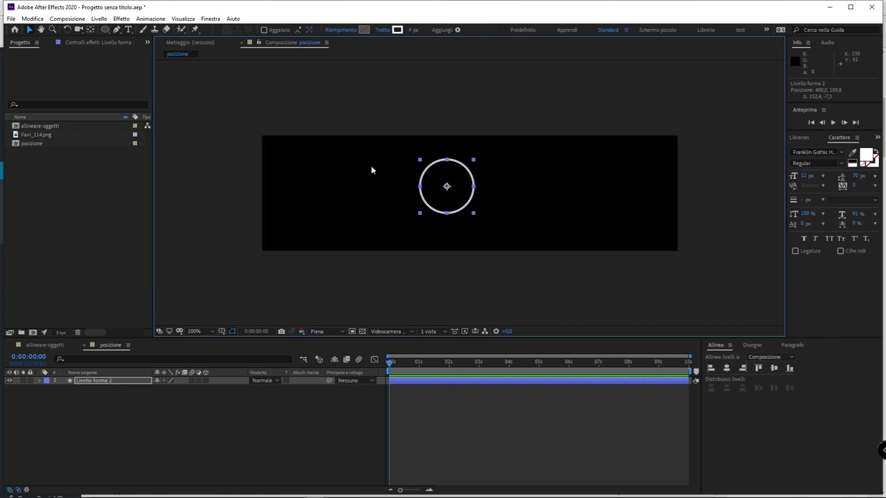
key(comma)
drag(450, 190, 377, 193)
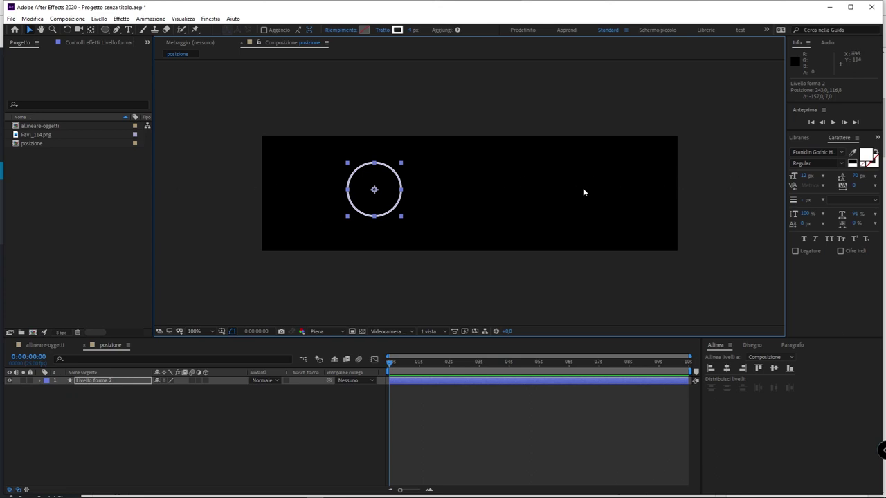
Delete Livello forma 2 and draw a new circle of about 80 by 80 on the left with the Ellipse tool.
key(Delete)
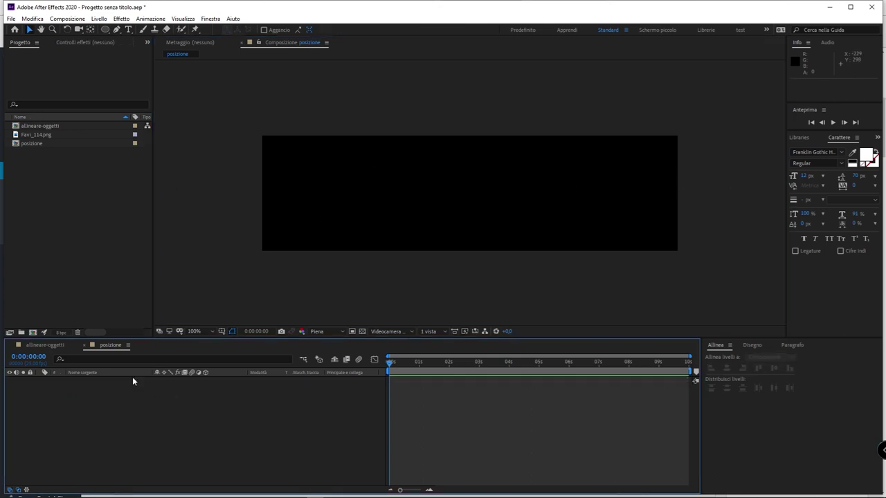
click(105, 29)
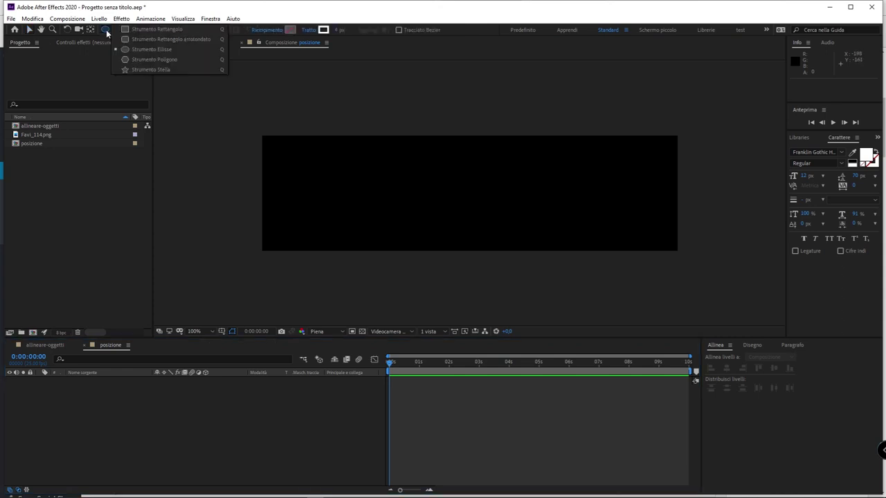
click(161, 50)
drag(334, 175, 389, 224)
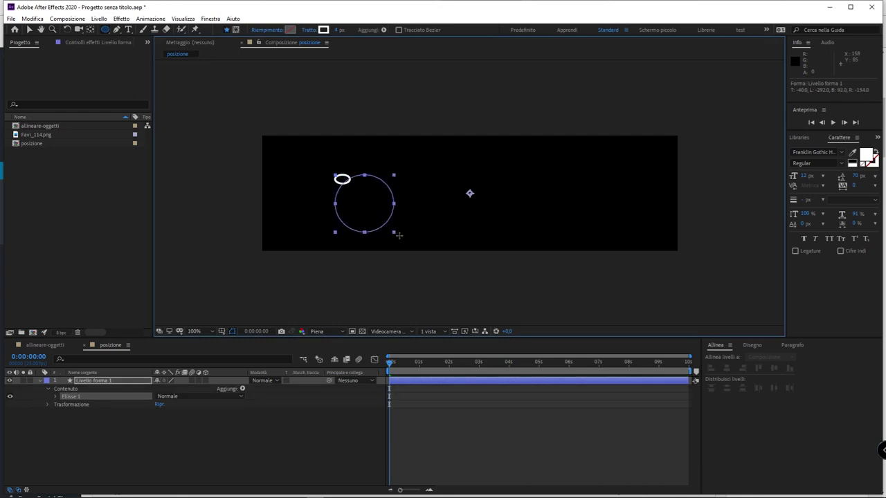
drag(389, 224, 490, 186)
Inspect the new circle at higher zoom, return to 100%, pan the view, and select Livello forma 1.
key(period)
key(comma)
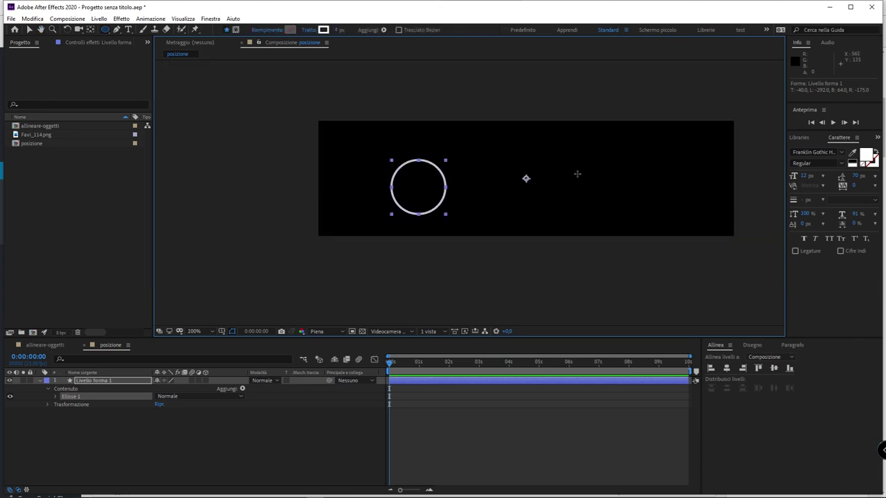
key(period)
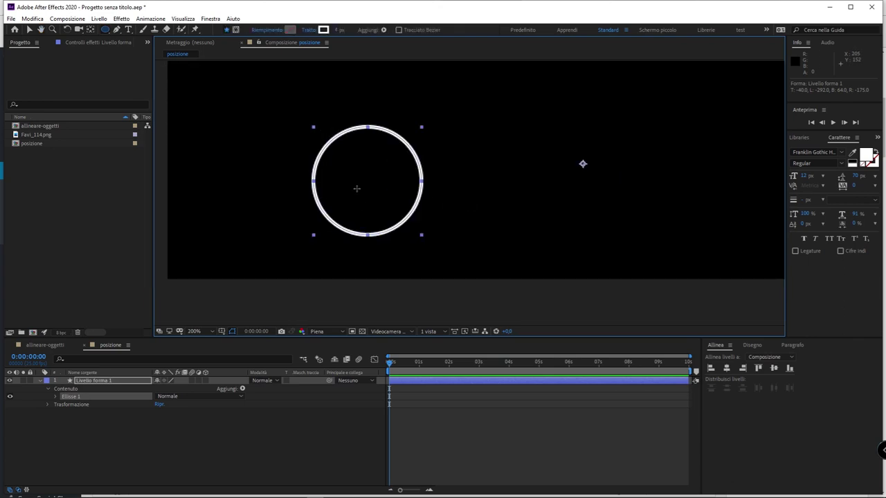
key(comma)
key(period)
key(comma)
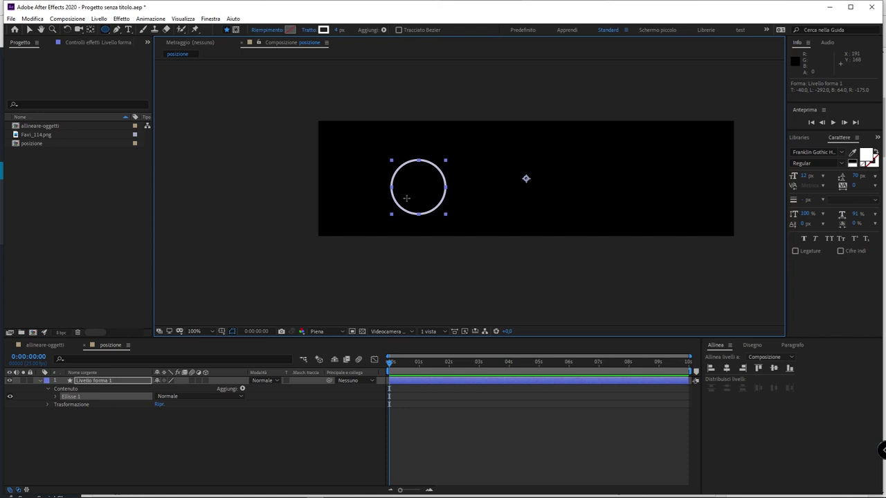
drag(524, 203, 478, 212)
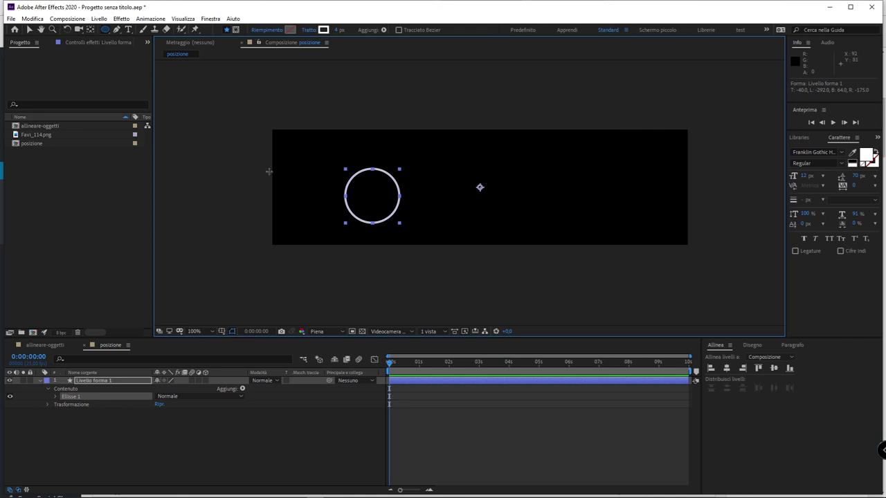
click(97, 384)
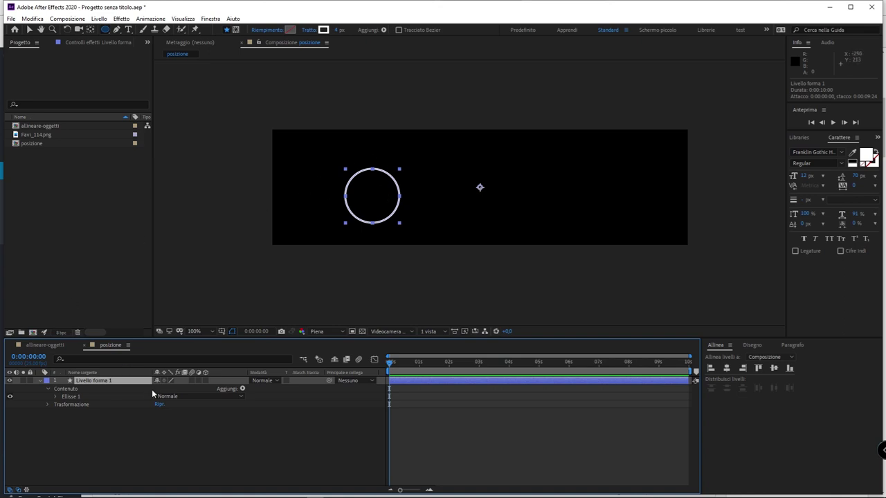
Centre Livello forma 1's anchor point on its content via Trasformazione in the layer menu.
right_click(99, 381)
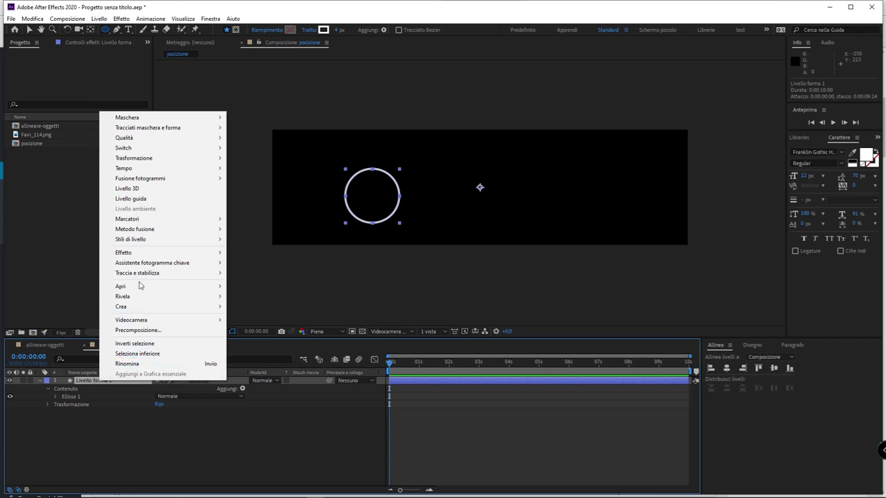
mouse_move(189, 163)
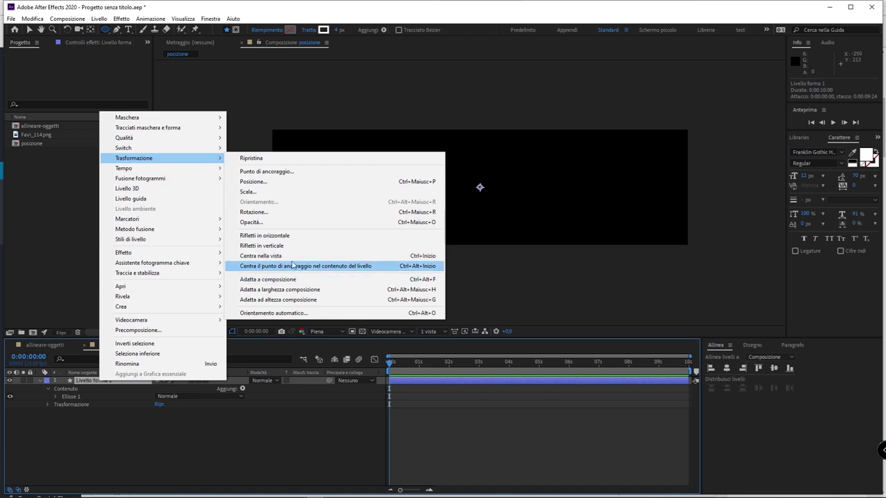
click(378, 269)
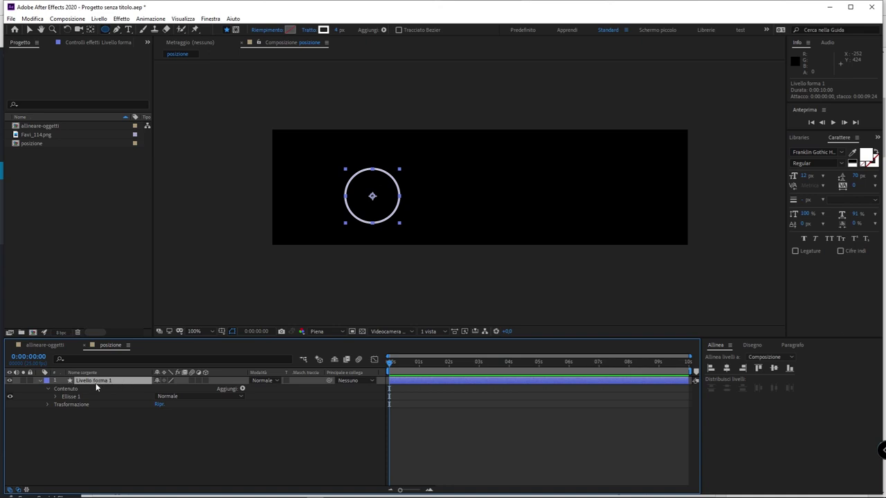
Rename the circle layer to 'cerchio'.
key(Return)
text(cerch)
text(io)
key(Return)
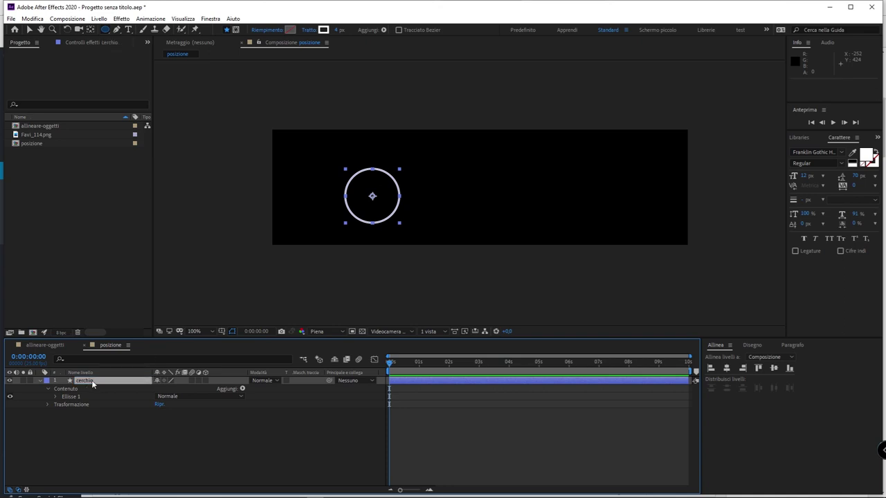
Set the cerchio layer's X position to 0 in the Position dialog.
right_click(94, 382)
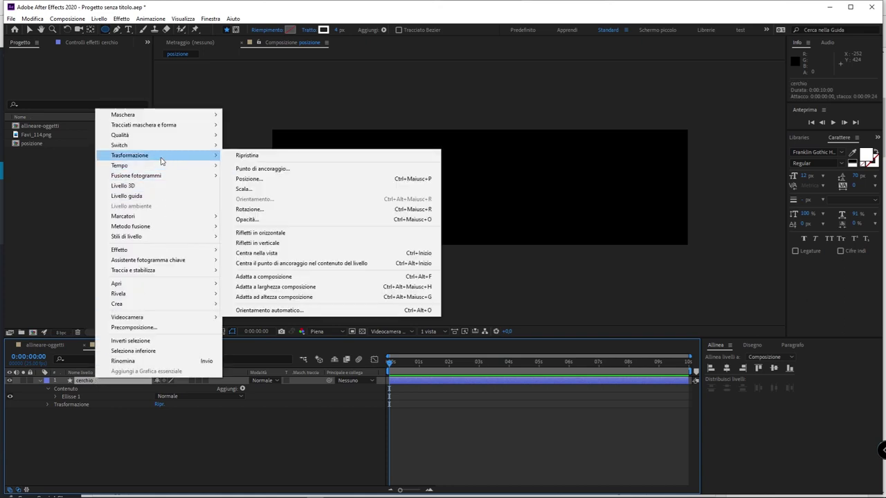
click(325, 181)
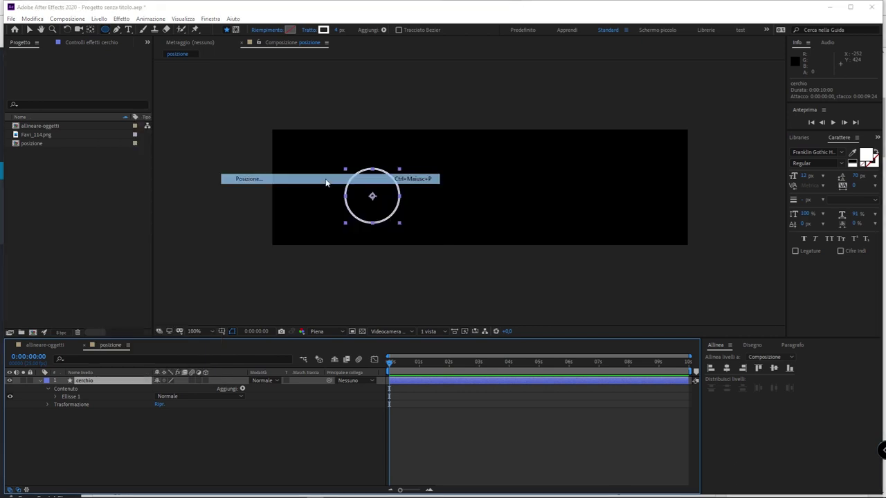
drag(424, 213, 497, 162)
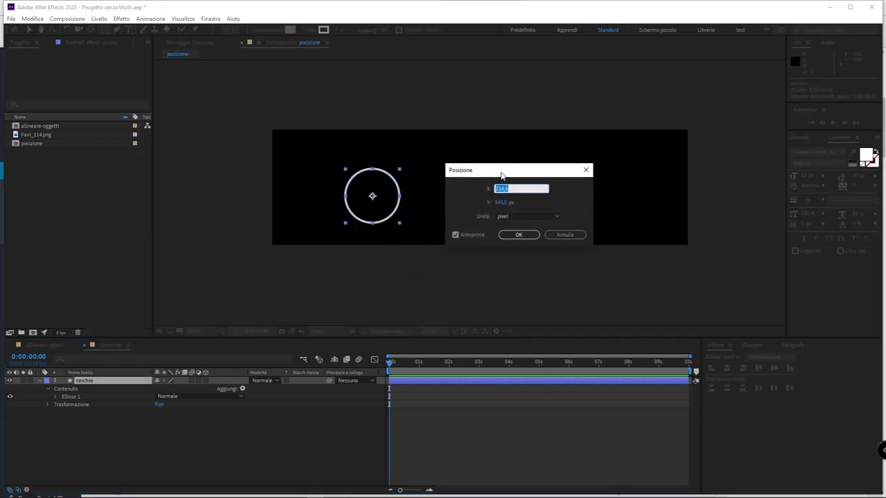
key(Return)
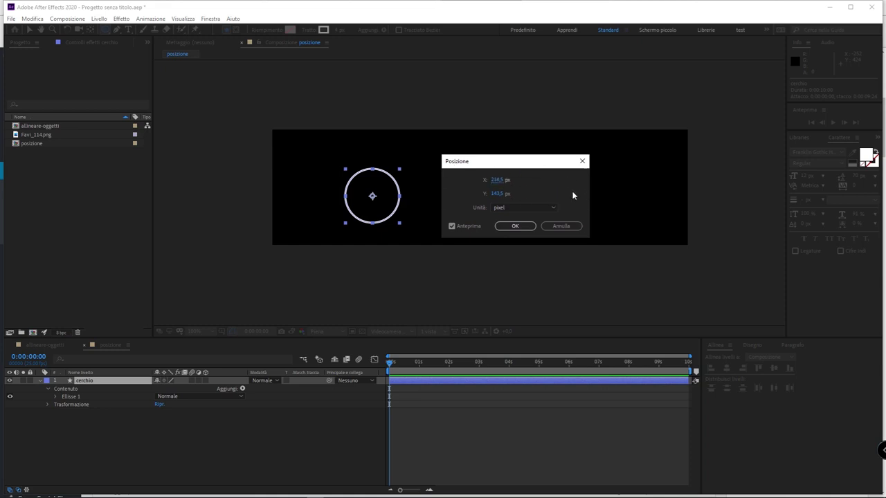
drag(496, 179, 499, 201)
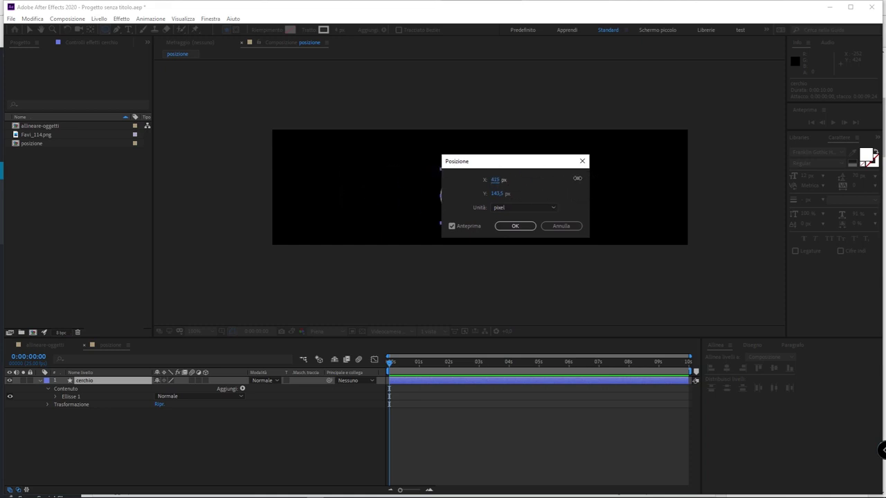
click(497, 180)
text(0)
key(Return)
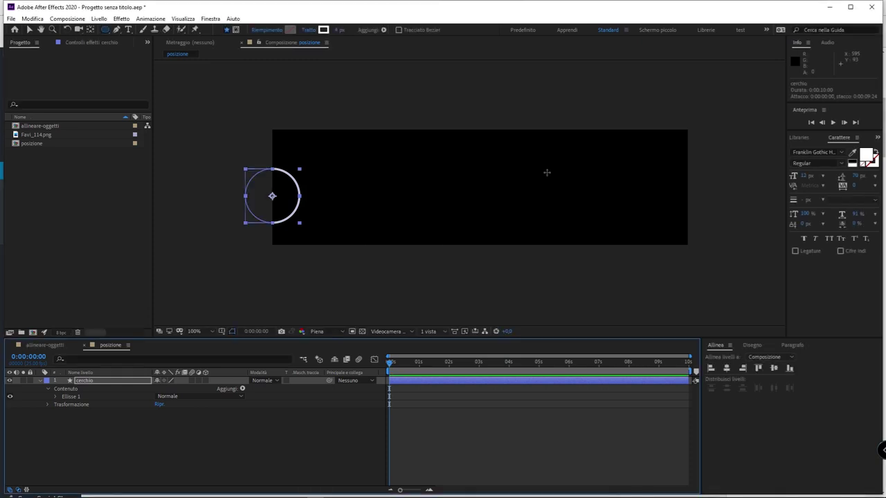
Open Trasformazione > Posizione for cerchio and enter 0 px for both X and Y.
right_click(88, 382)
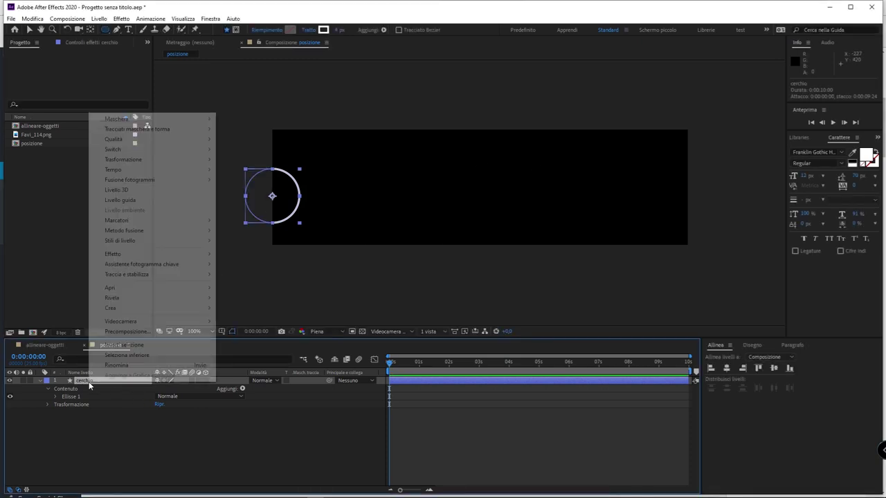
mouse_move(158, 161)
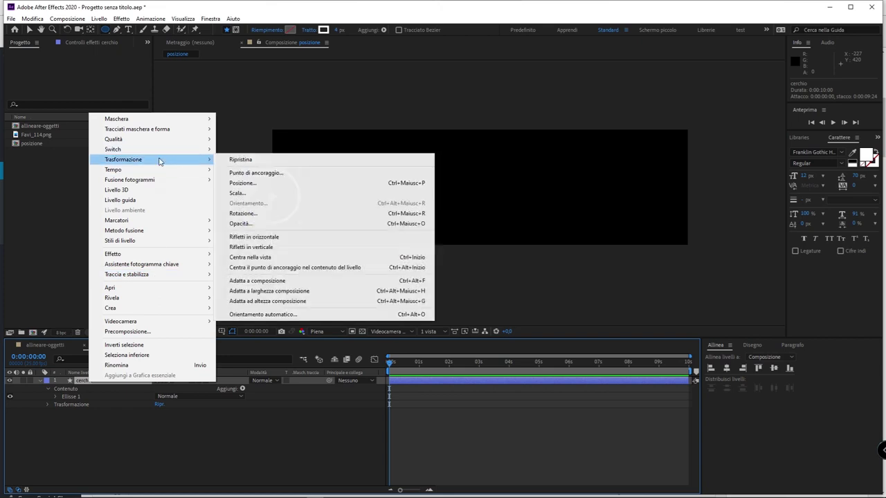
click(350, 183)
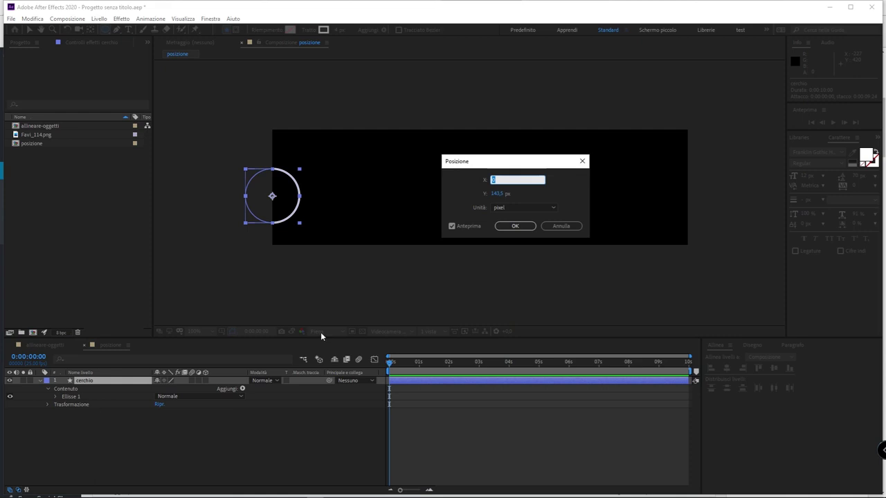
key(Tab)
text(0)
key(Tab)
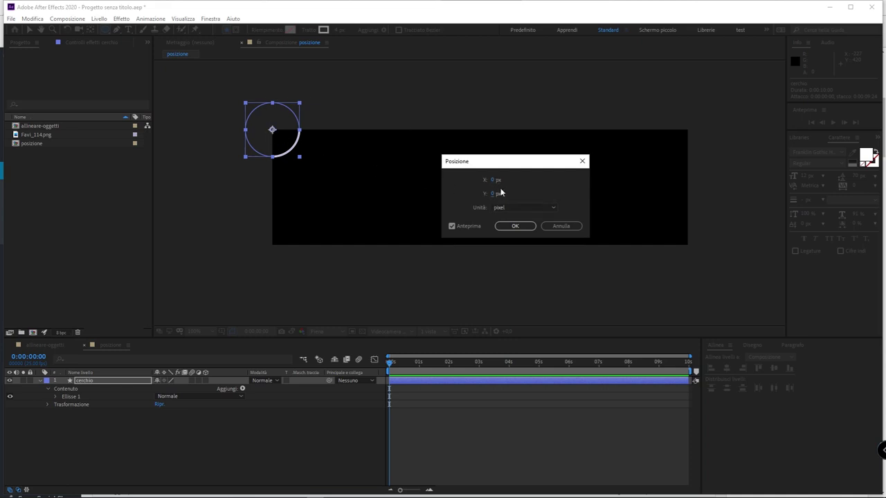
Switch position units to % della composizione, enter Y 50 and X 25, and confirm with OK.
click(538, 207)
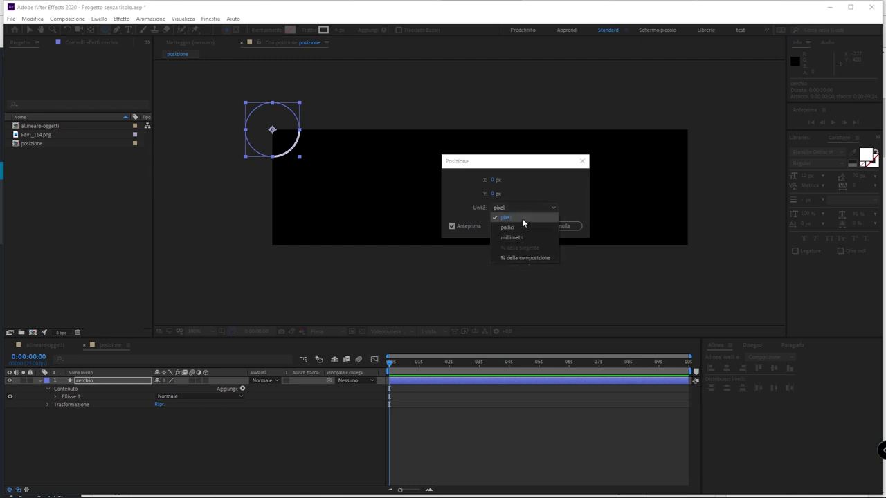
click(540, 259)
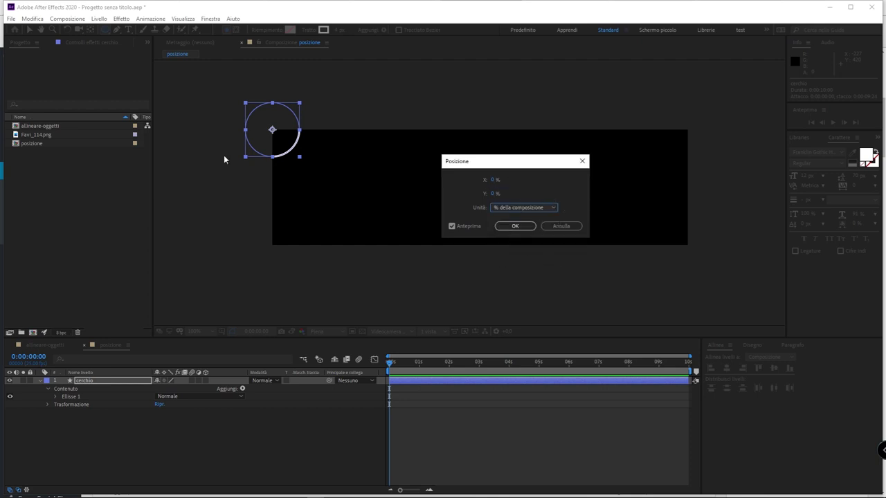
click(495, 194)
text(50)
key(Return)
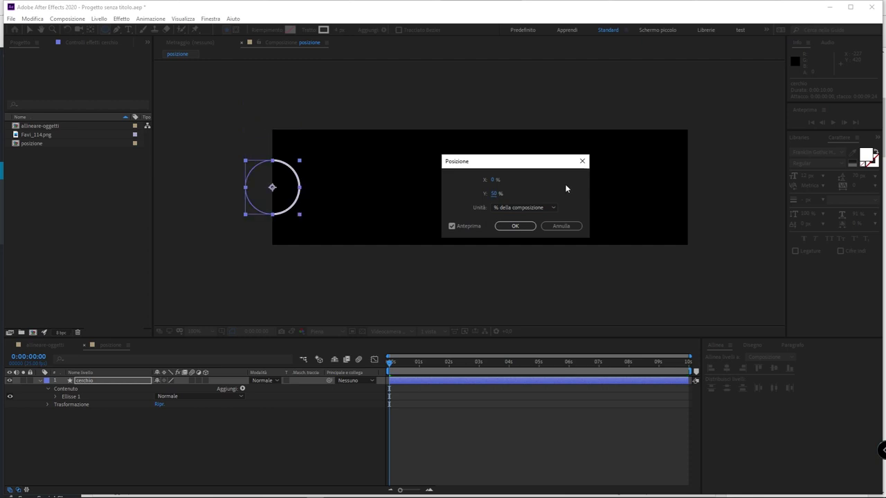
click(494, 180)
text(25)
key(Return)
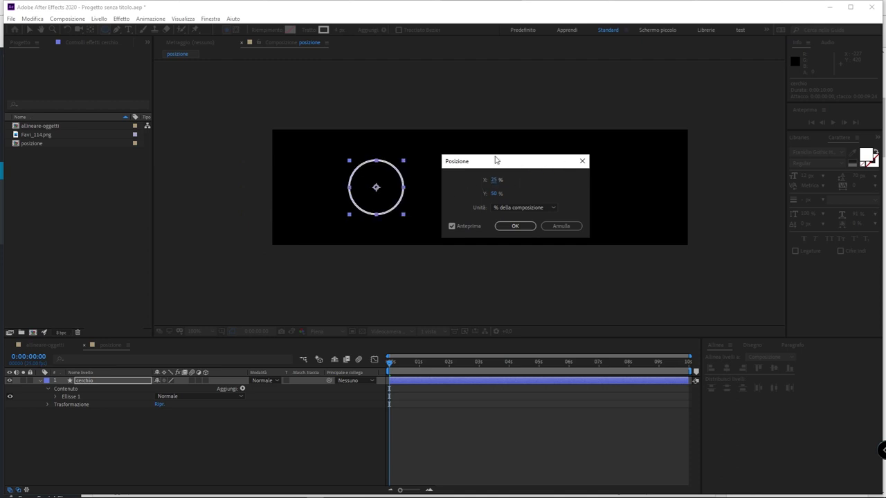
drag(494, 160, 467, 58)
click(487, 125)
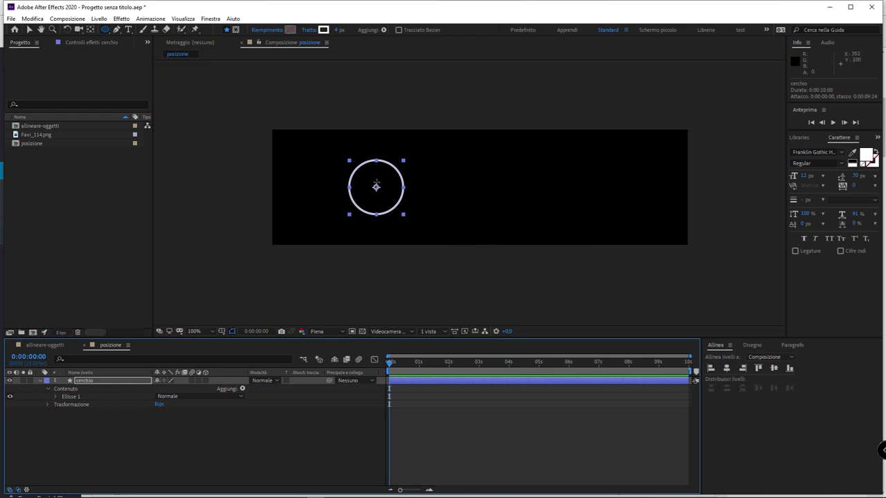
Duplicate the circle as cerchio 2 and drag the copy right of the original, near 504, 106.
key(ctrl+d)
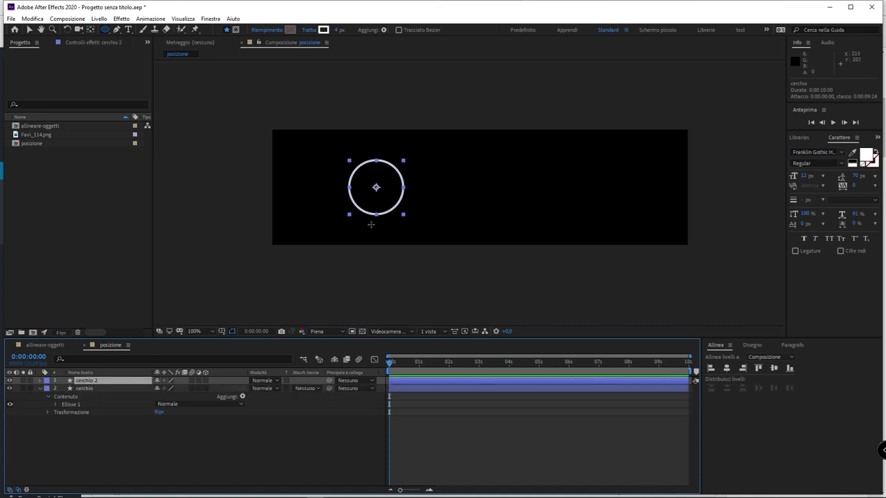
key(v)
drag(386, 211, 569, 200)
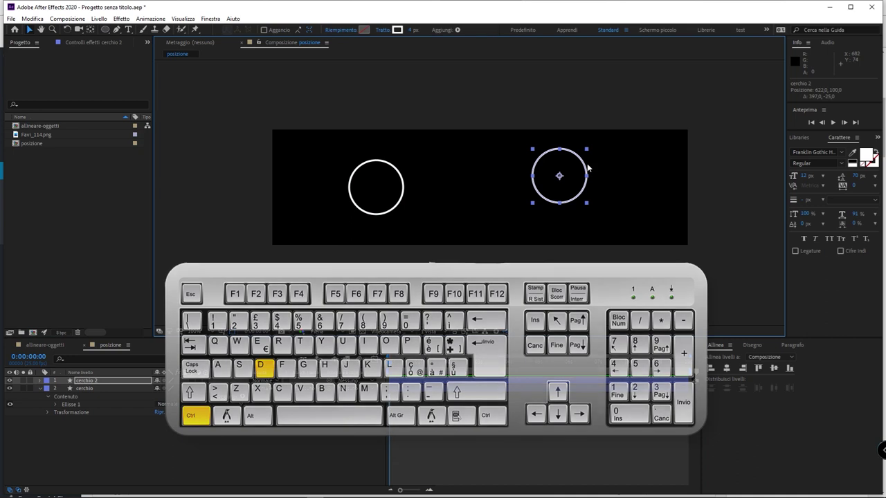
mouse_move(585, 170)
mouse_down()
mouse_move(449, 182)
mouse_move(411, 175)
mouse_move(533, 173)
mouse_up()
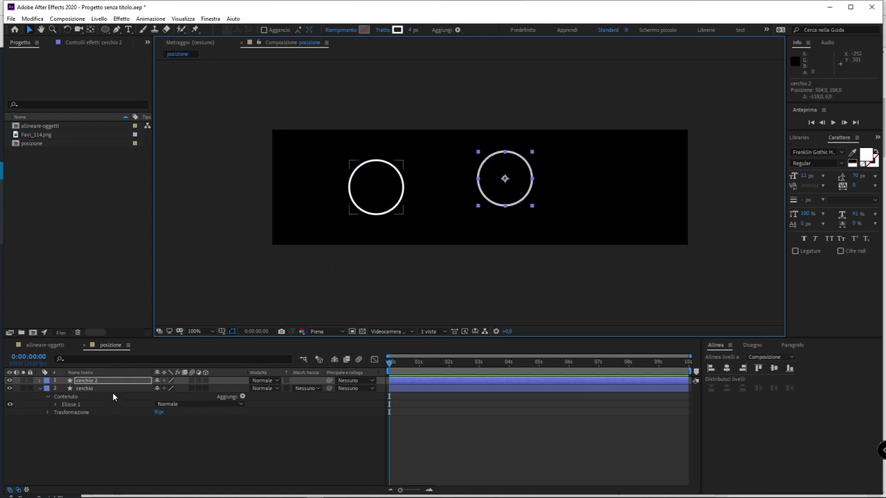
click(98, 380)
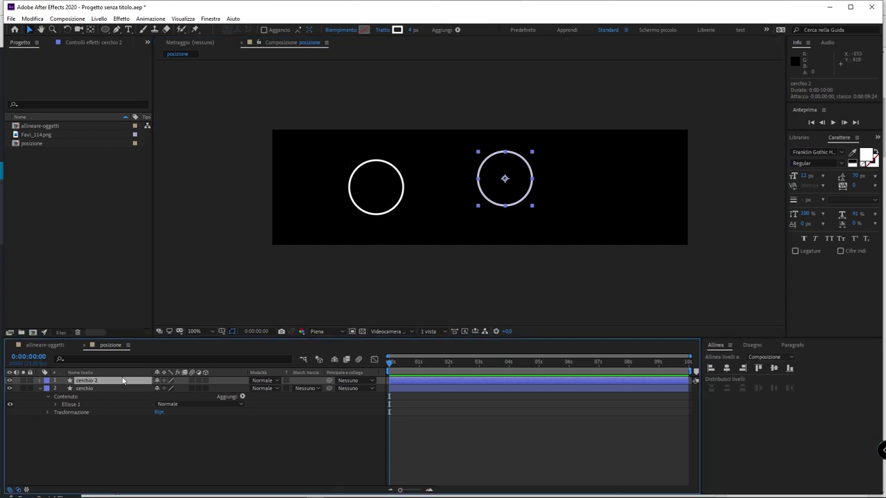
Open cerchio 2's Position settings and switch the units to % della composizione.
right_click(114, 385)
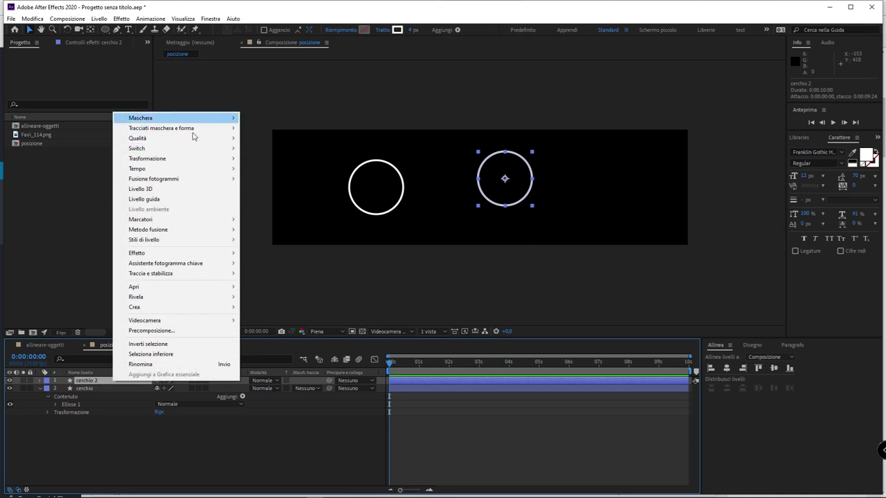
mouse_move(189, 161)
click(325, 182)
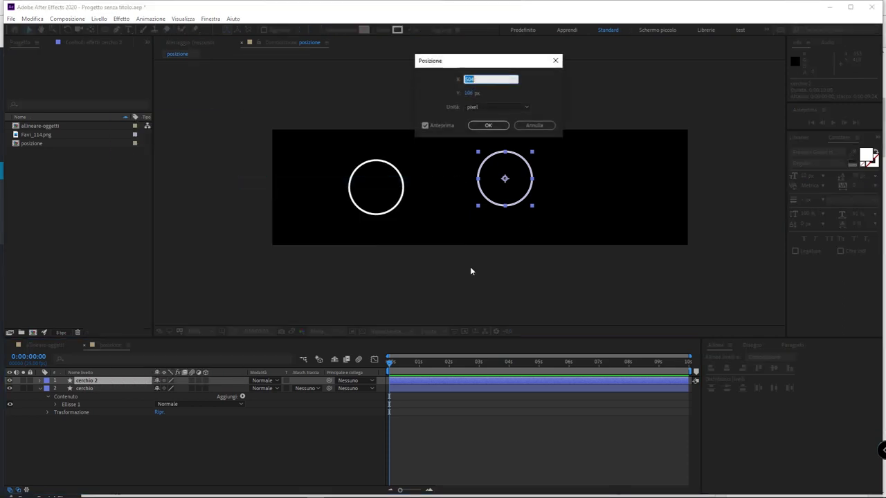
mouse_move(499, 66)
mouse_down()
mouse_move(457, 204)
mouse_move(460, 178)
mouse_up()
click(438, 217)
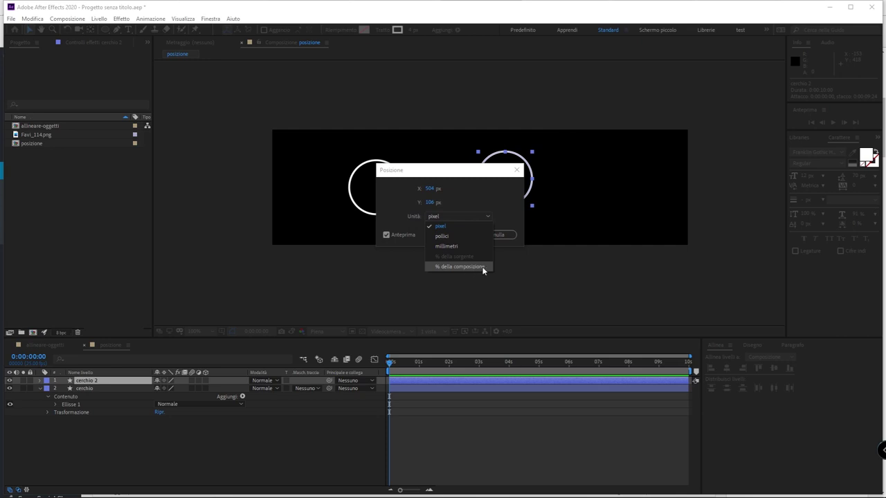
click(455, 266)
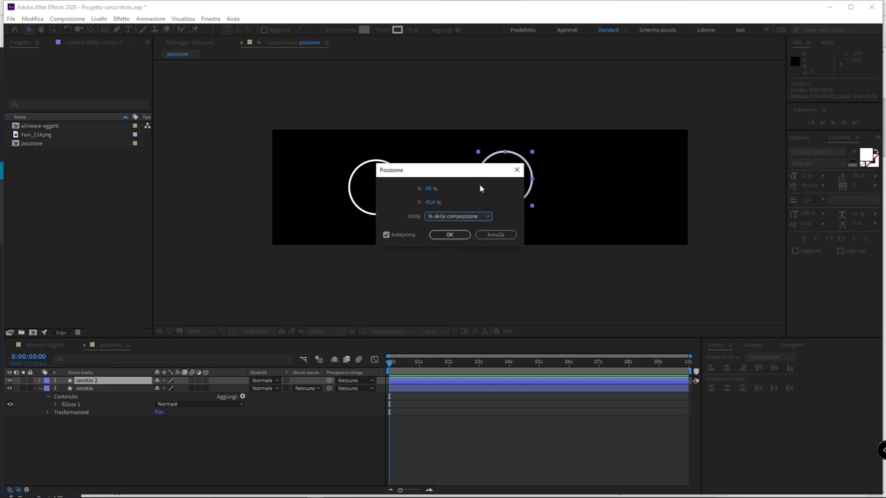
drag(465, 180, 376, 149)
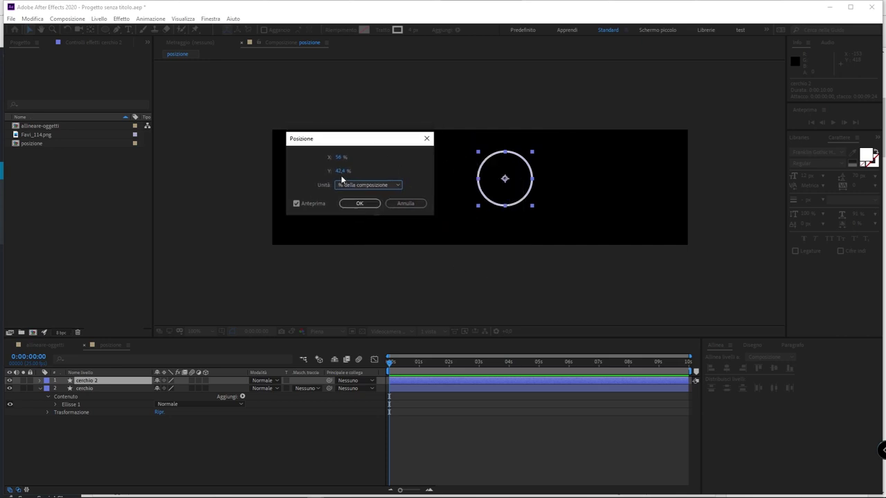
Set cerchio 2's position to X 75% and Y 50%, then confirm.
click(342, 171)
text(50)
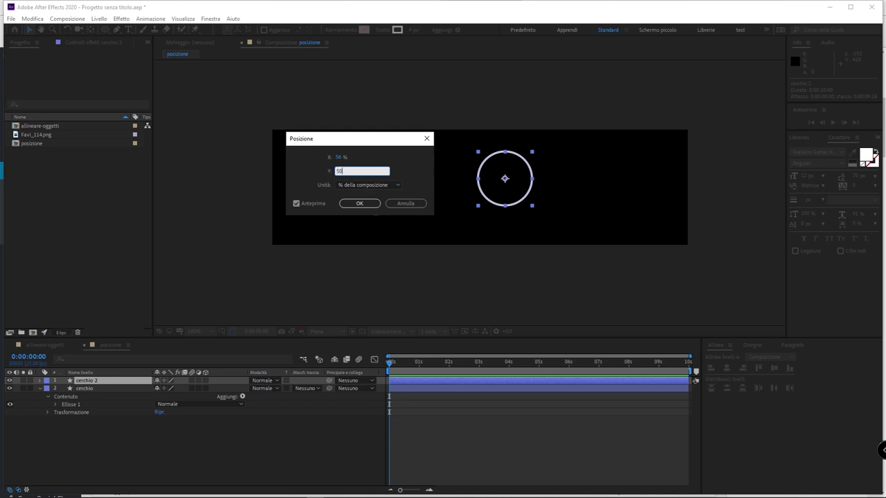
click(414, 168)
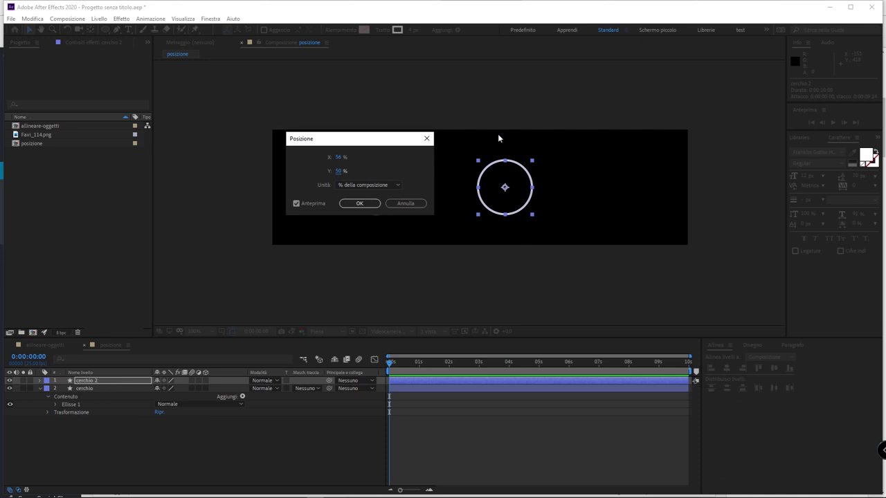
click(339, 157)
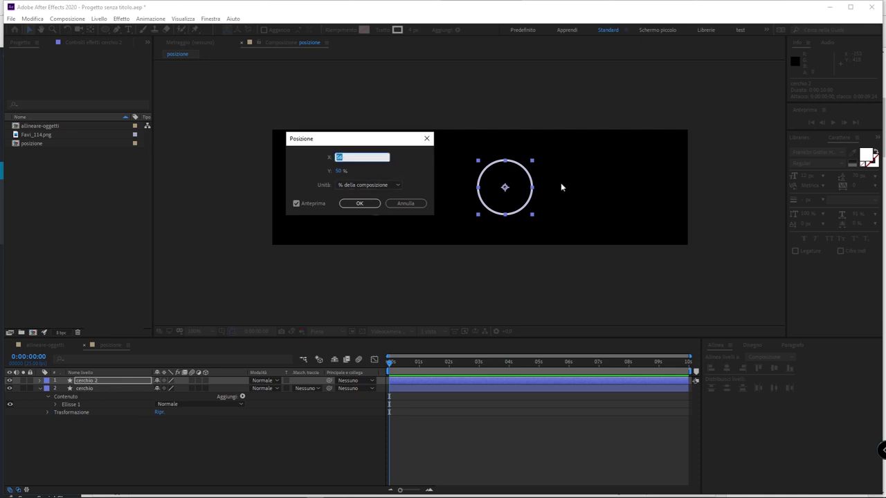
drag(381, 138, 450, 54)
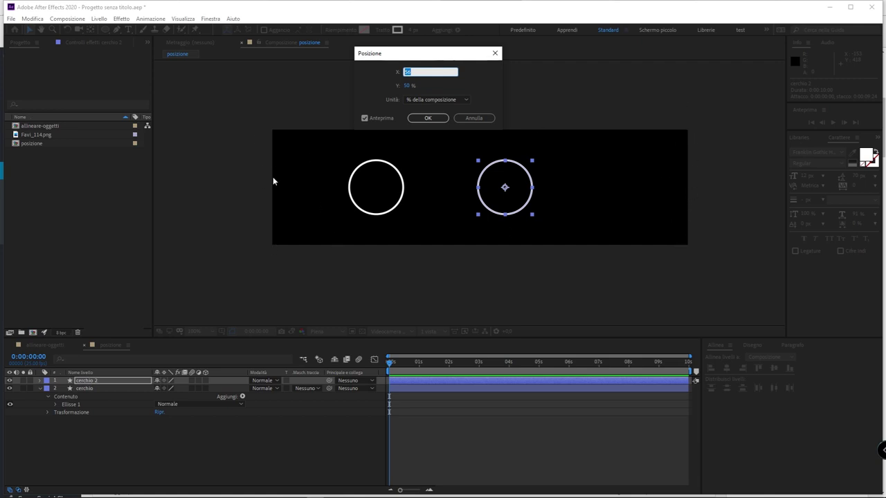
click(429, 72)
drag(432, 73, 368, 68)
text(75)
click(480, 97)
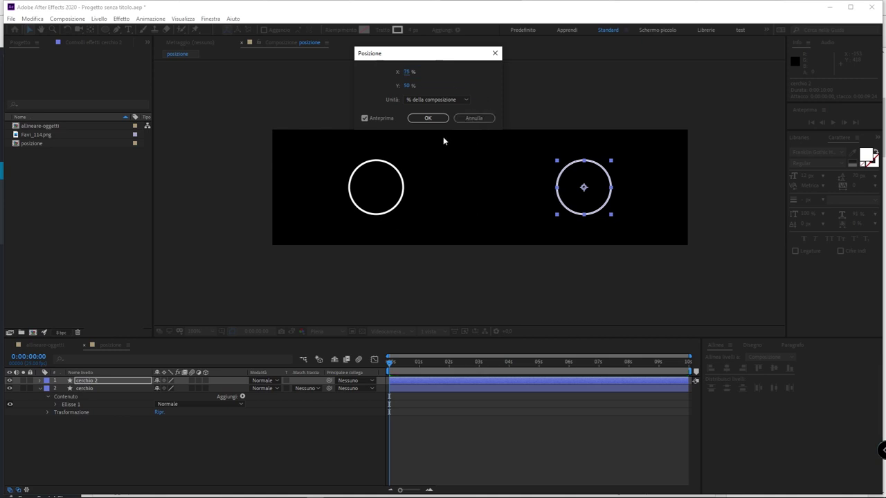
click(428, 119)
click(631, 264)
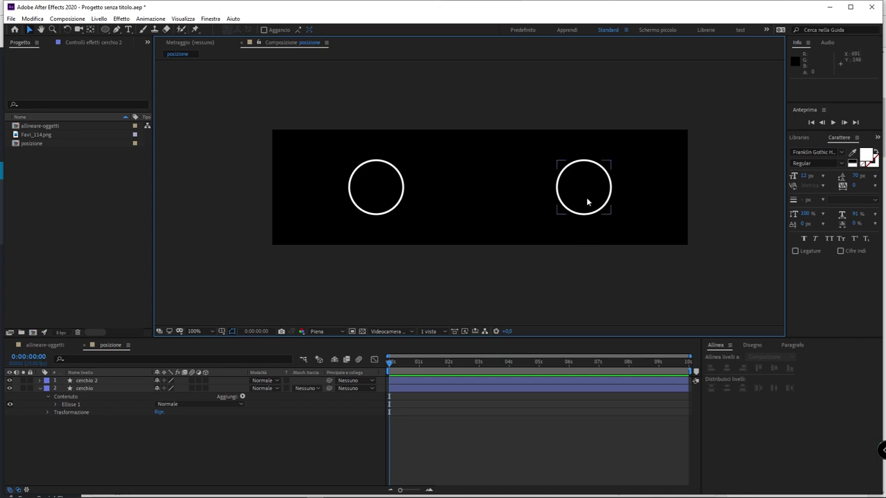
click(589, 169)
drag(586, 159, 585, 207)
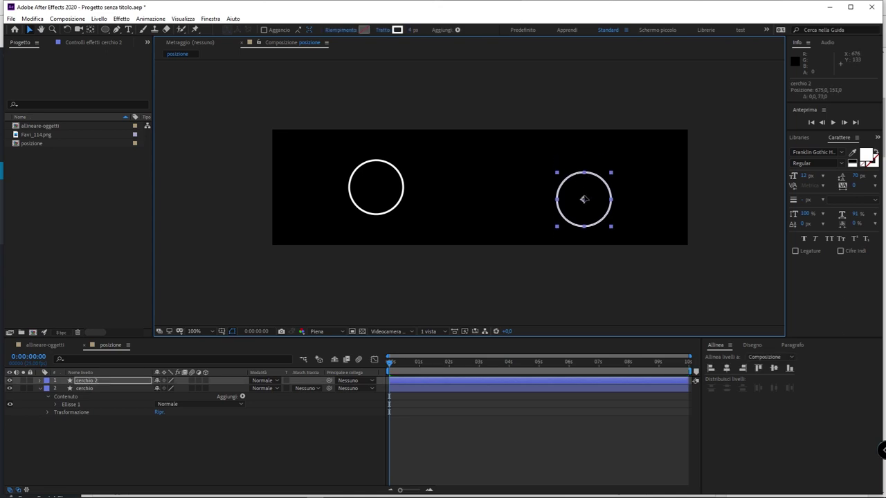
key(ctrl+z)
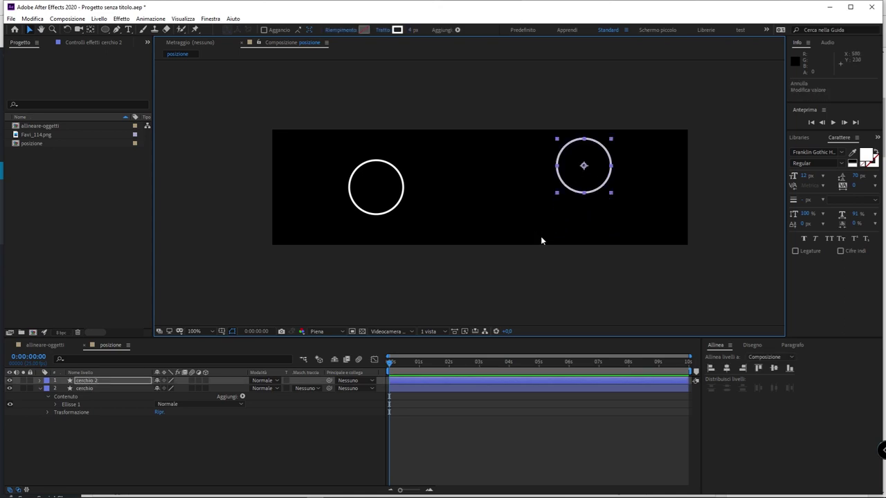
click(557, 250)
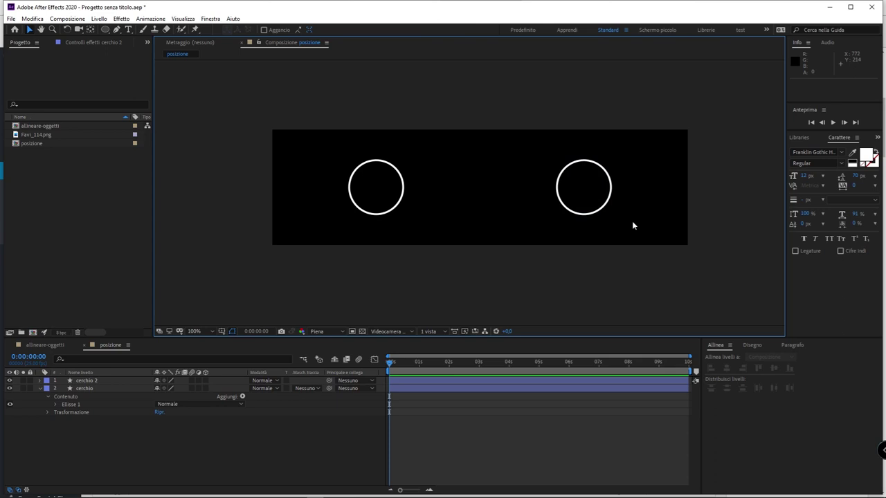